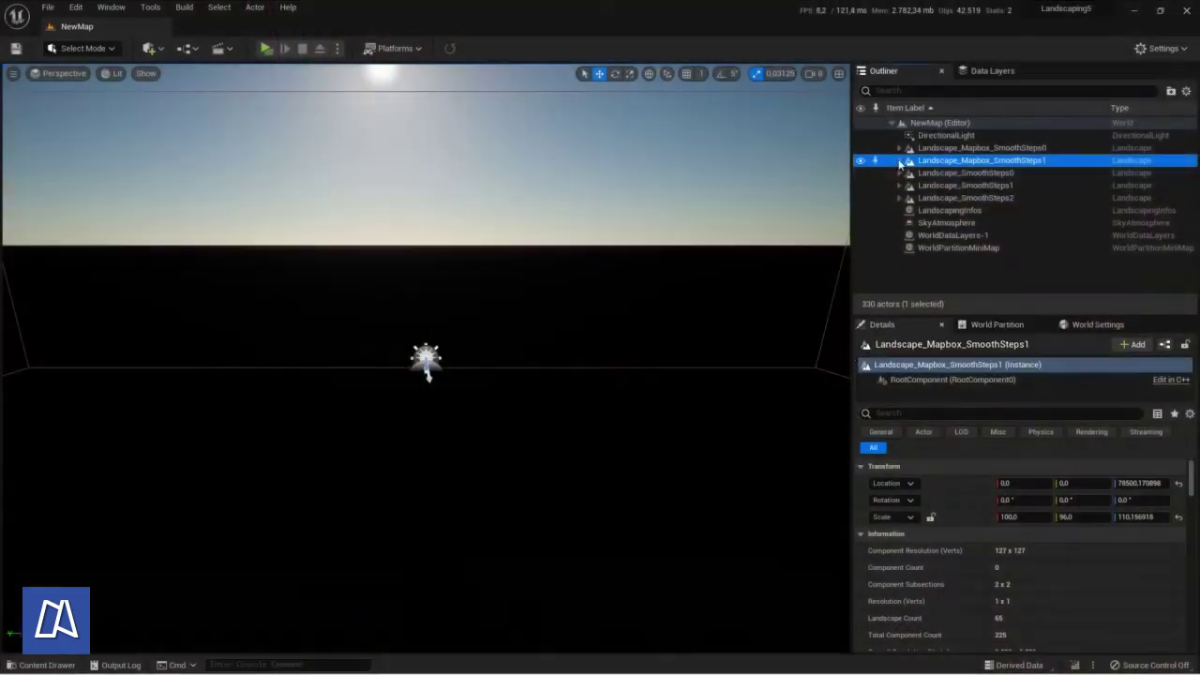
# Step: Focus the view on Landscape_Mapbox_SmoothSteps1's LandscapeStreamingProxy_0_6_0 and tilt toward the sandy hill
pyautogui.click(899, 161)
pyautogui.doubleClick(966, 247)
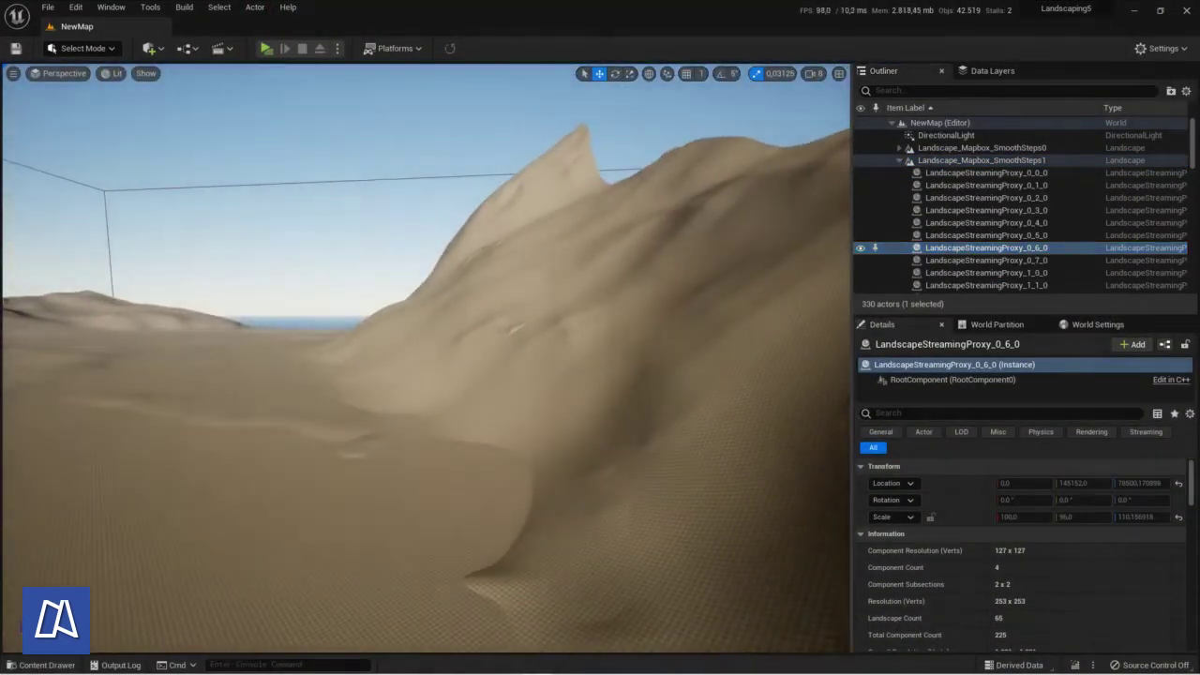
pyautogui.moveTo(442, 434)
pyautogui.mouseDown(button='right')
pyautogui.moveTo(462, 429)
pyautogui.moveTo(442, 429)
pyautogui.mouseUp(button='right')
pyautogui.click(899, 160)
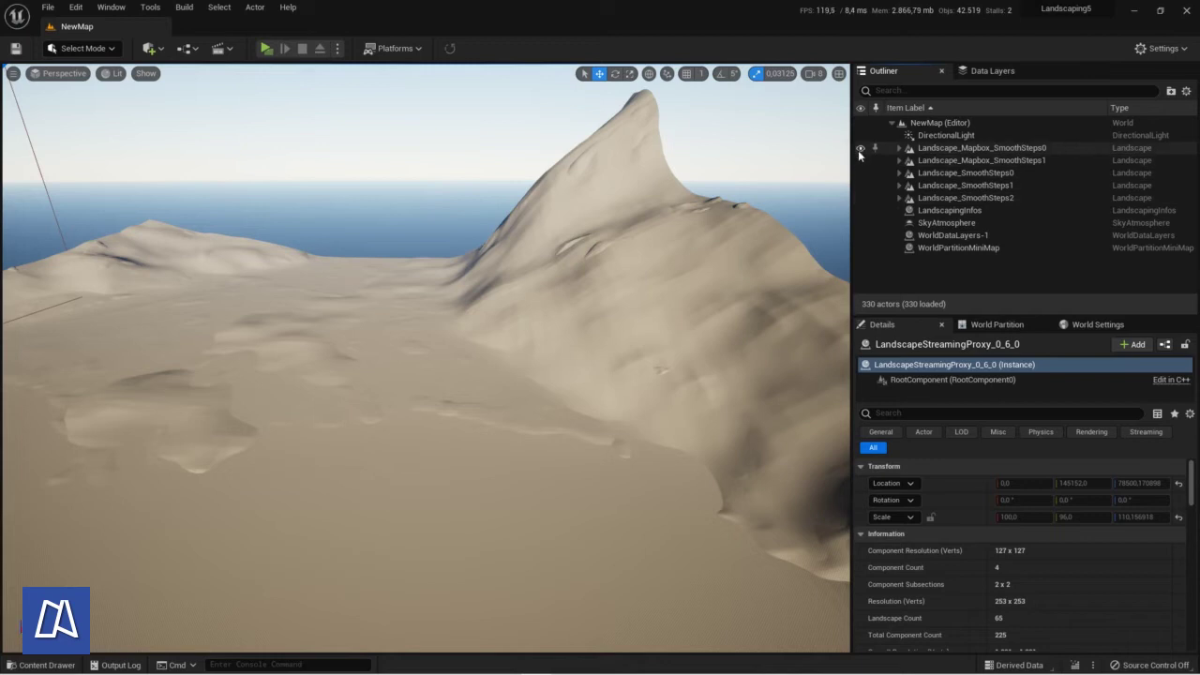
# Step: Hide Landscape_Mapbox_SmoothSteps0 and 1 plus the terraced Landscape_SmoothSteps0
pyautogui.click(859, 148)
pyautogui.click(861, 160)
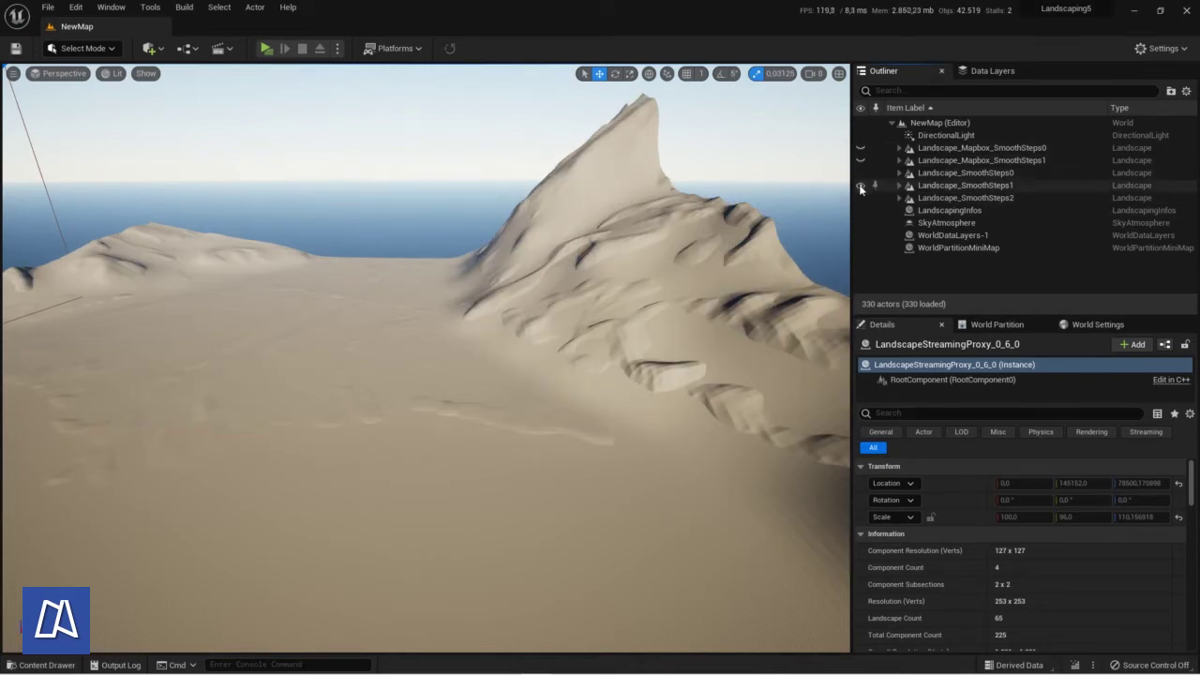
pyautogui.click(860, 186)
pyautogui.click(860, 198)
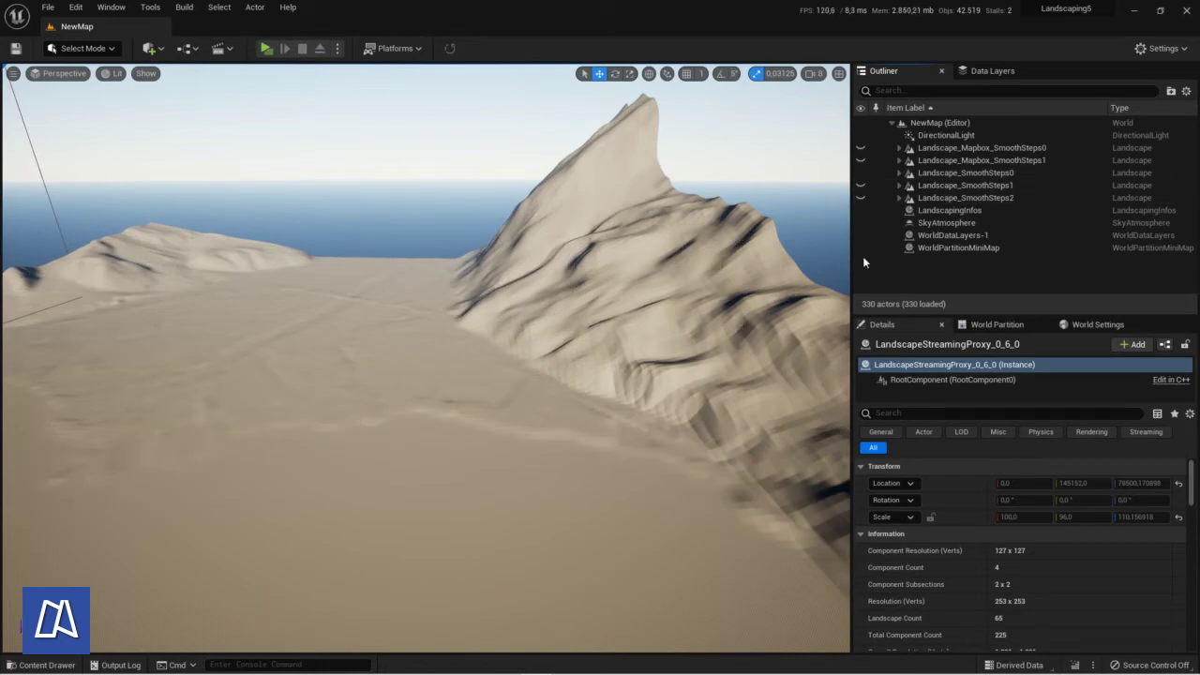
pyautogui.click(859, 173)
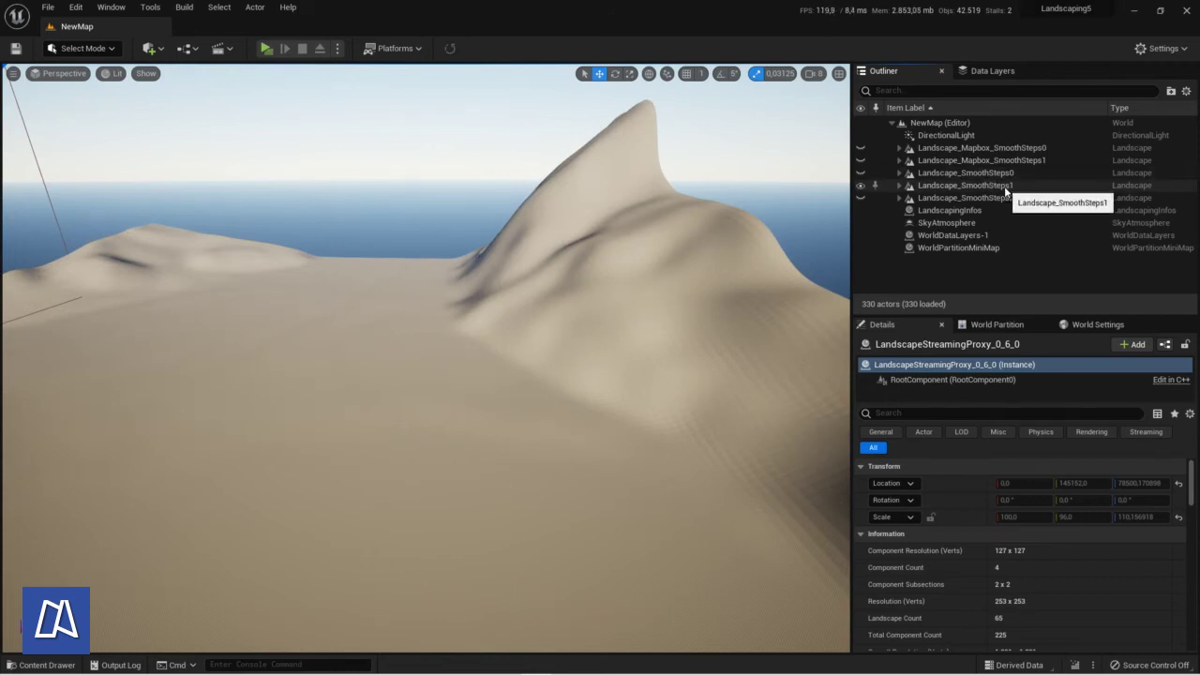
# Step: Toggle Landscape_SmoothSteps1 and Landscape_SmoothSteps2 visibility back and forth to compare their smoothing
pyautogui.click(860, 185)
pyautogui.click(859, 197)
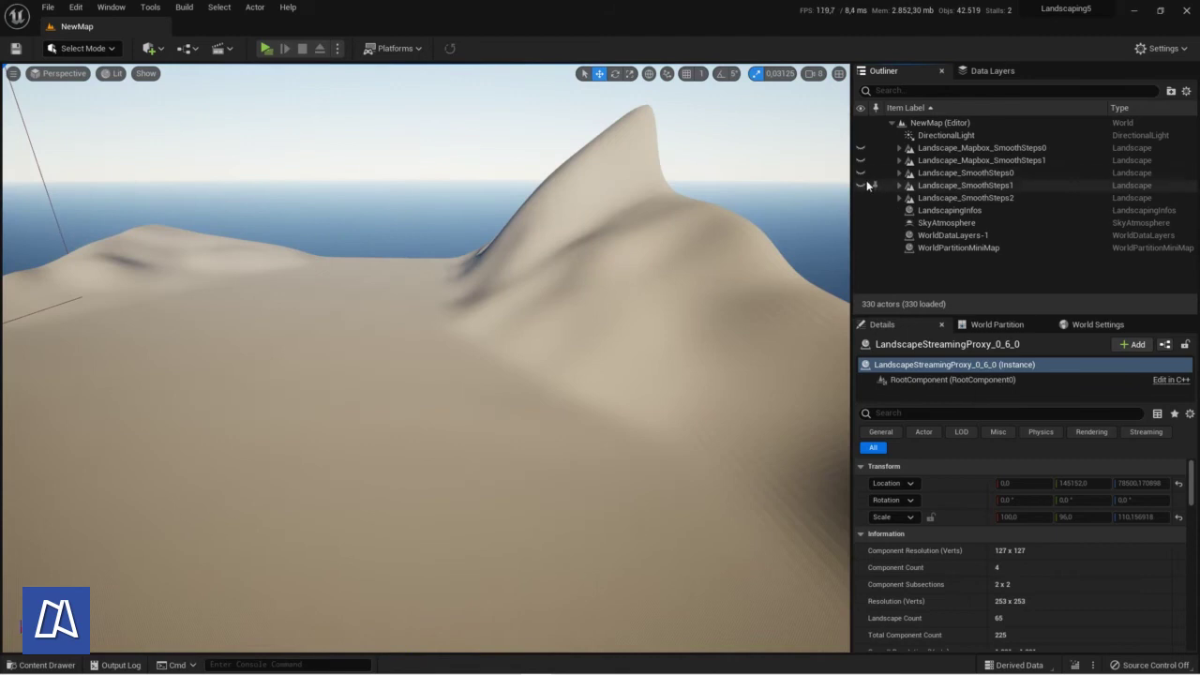
pyautogui.click(861, 183)
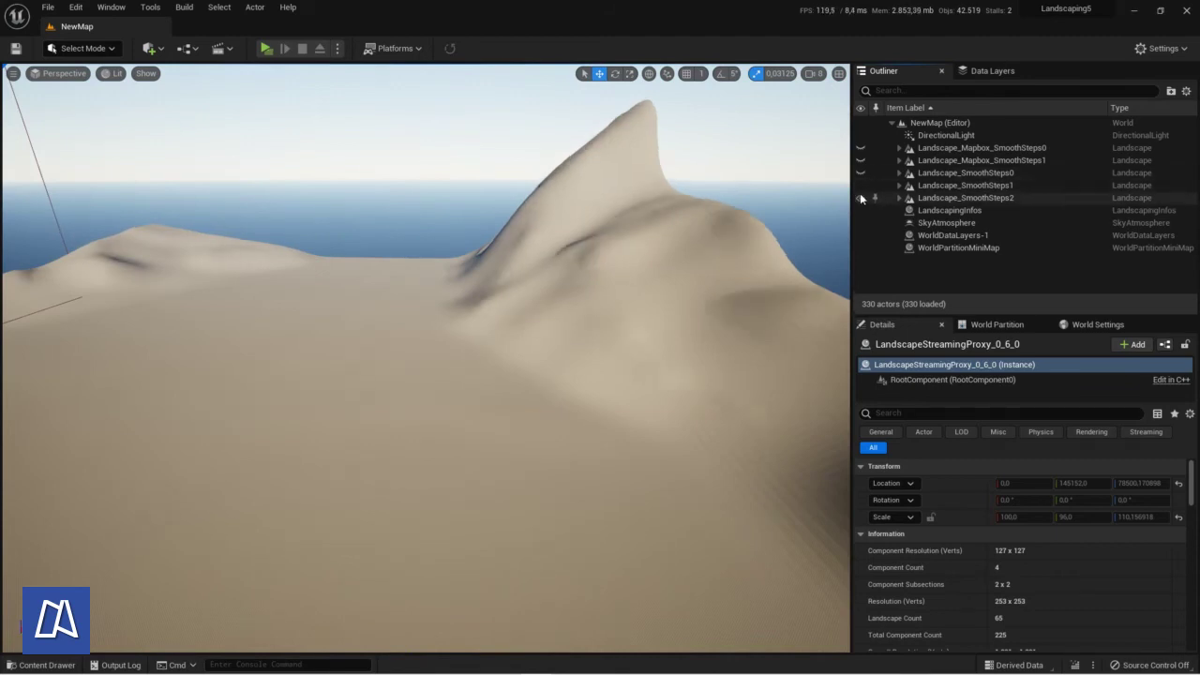
pyautogui.click(859, 188)
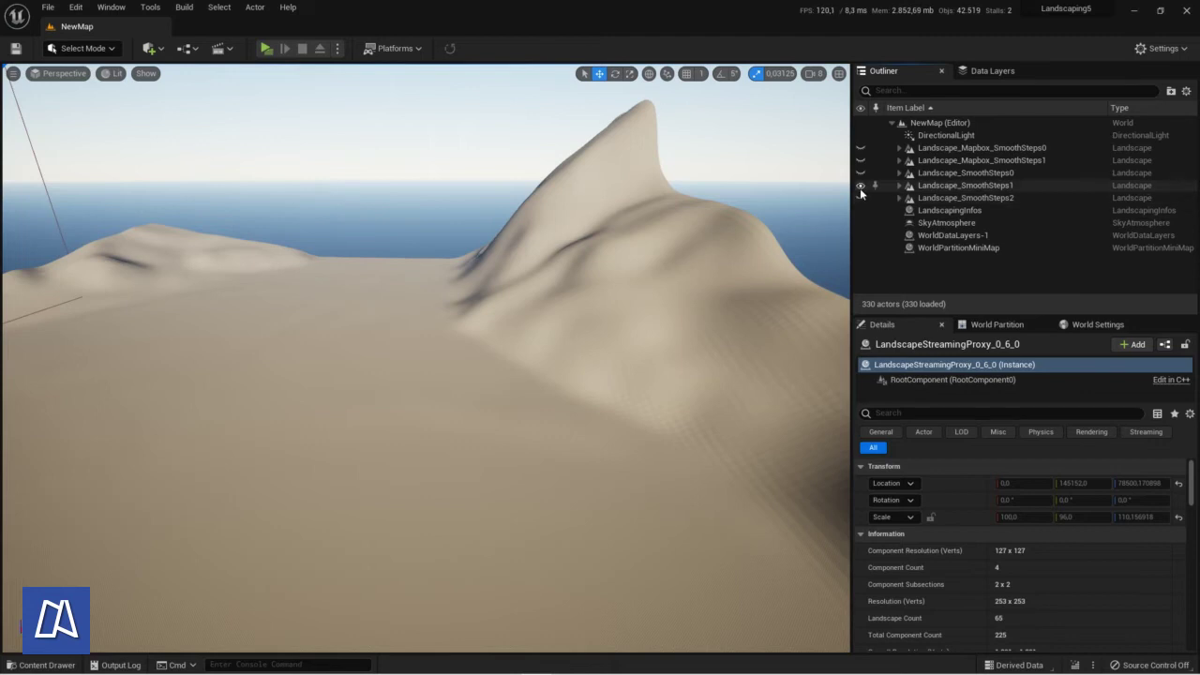
pyautogui.click(859, 195)
pyautogui.click(860, 194)
pyautogui.click(860, 197)
pyautogui.click(860, 198)
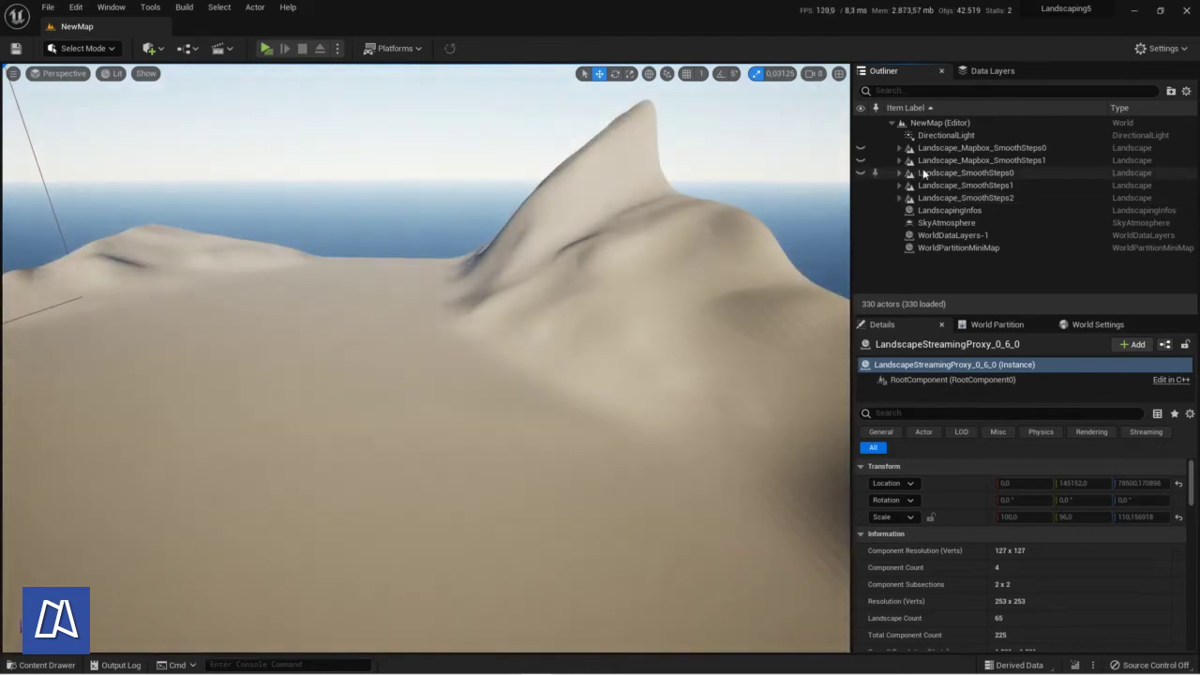
# Step: Select Landscape_SmoothSteps0, then hide Landscape_SmoothSteps0, 1 and 2
pyautogui.click(861, 172)
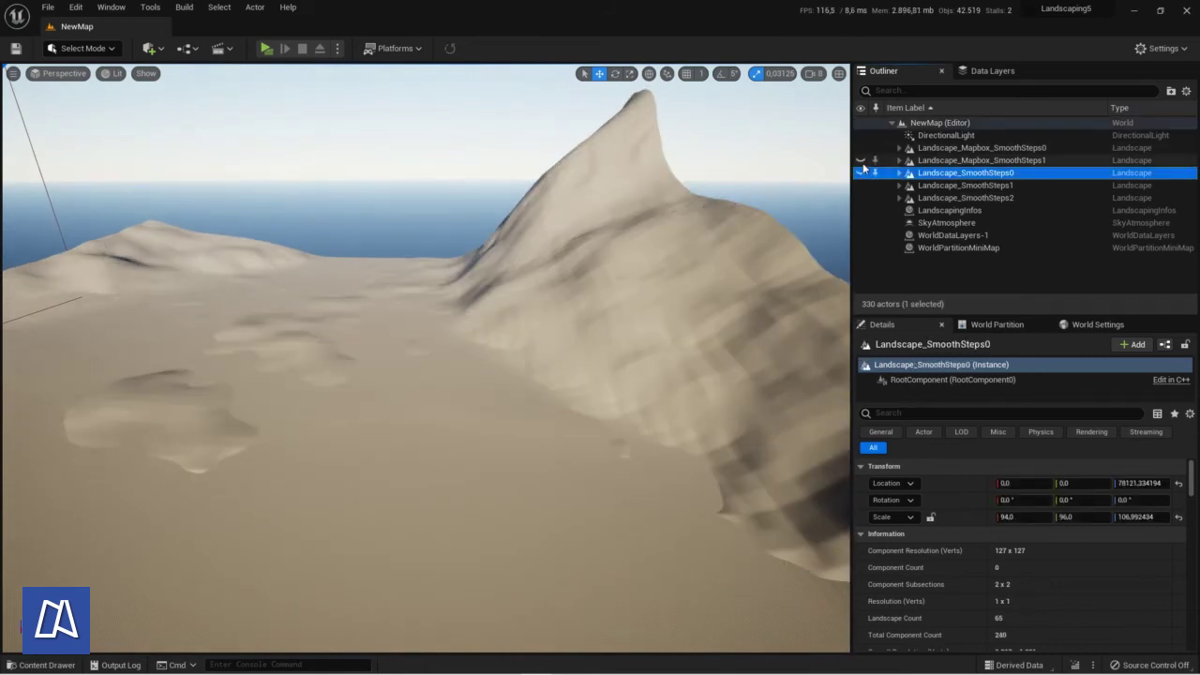
pyautogui.click(862, 172)
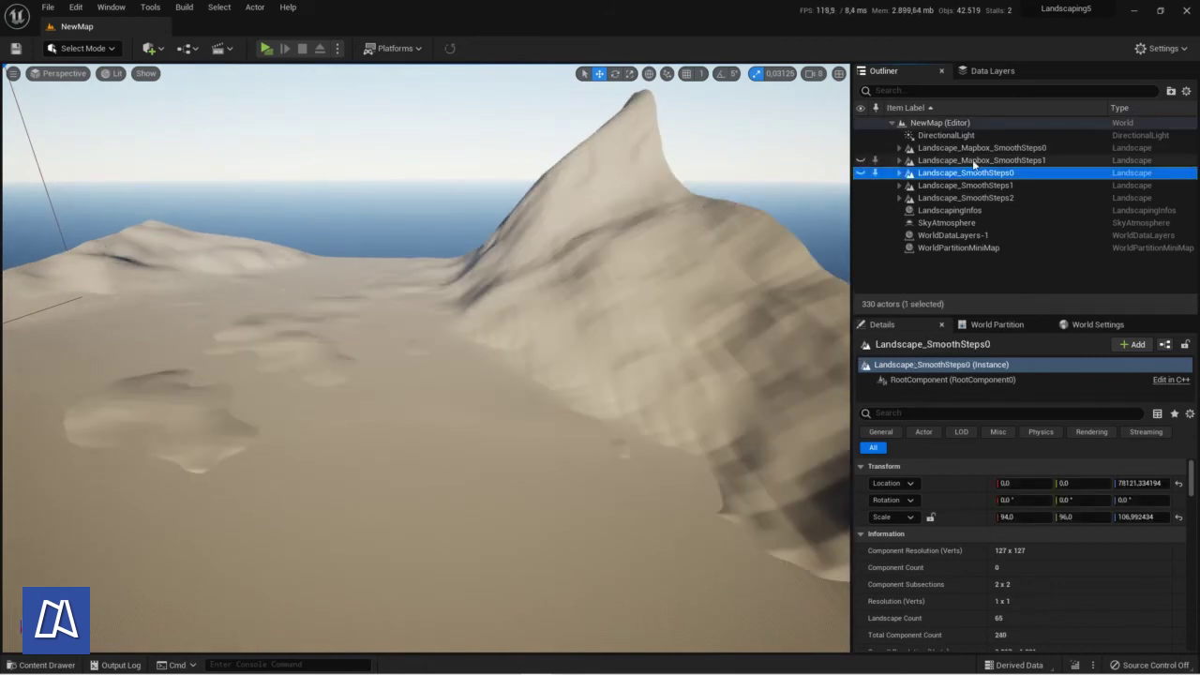
pyautogui.click(860, 186)
pyautogui.click(859, 198)
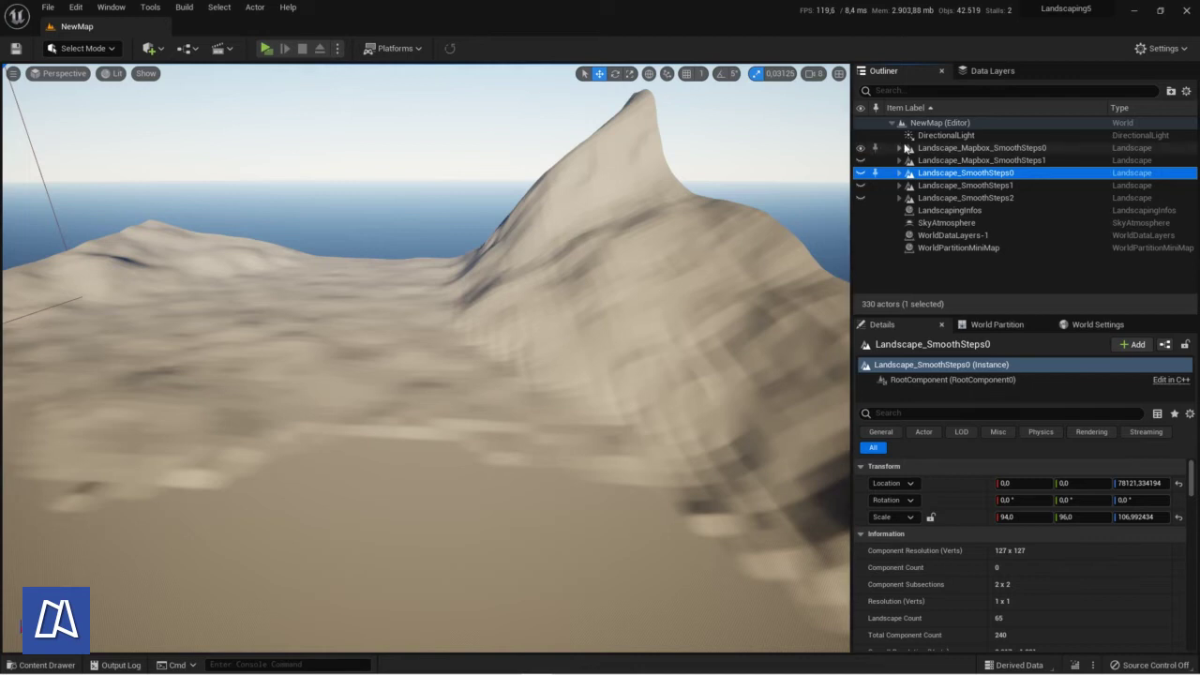
# Step: Toggle the Mapbox landscapes so only Landscape_Mapbox_SmoothSteps1 stays visible
pyautogui.click(859, 164)
pyautogui.click(858, 150)
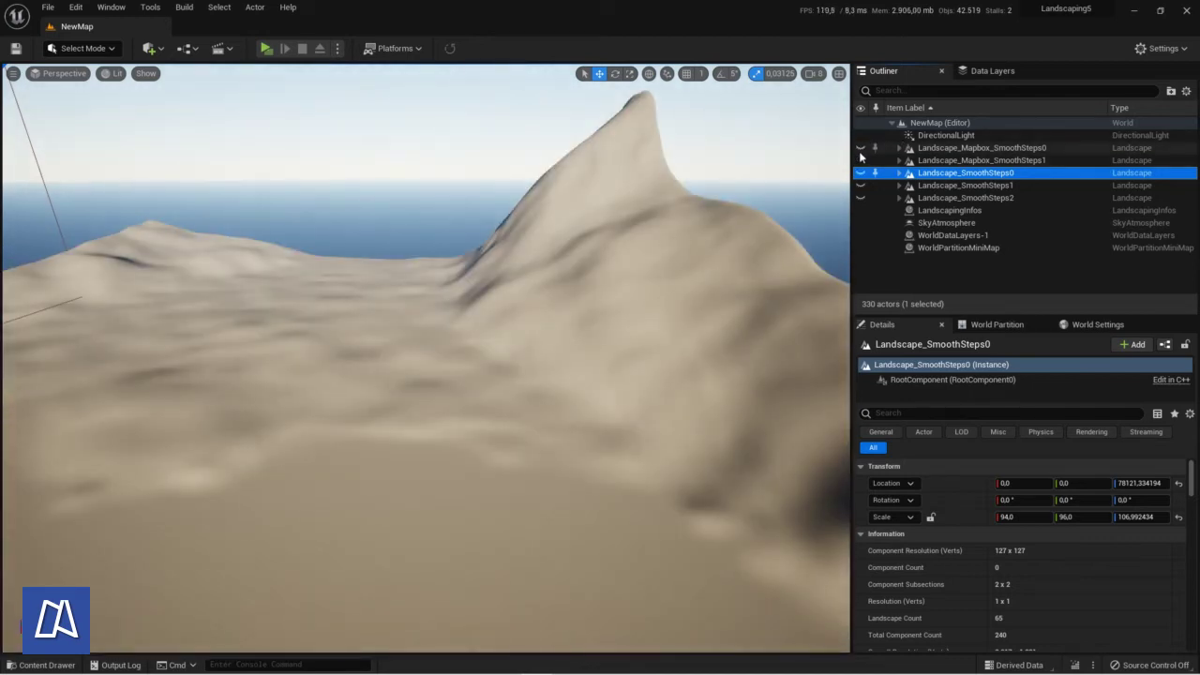
pyautogui.click(860, 160)
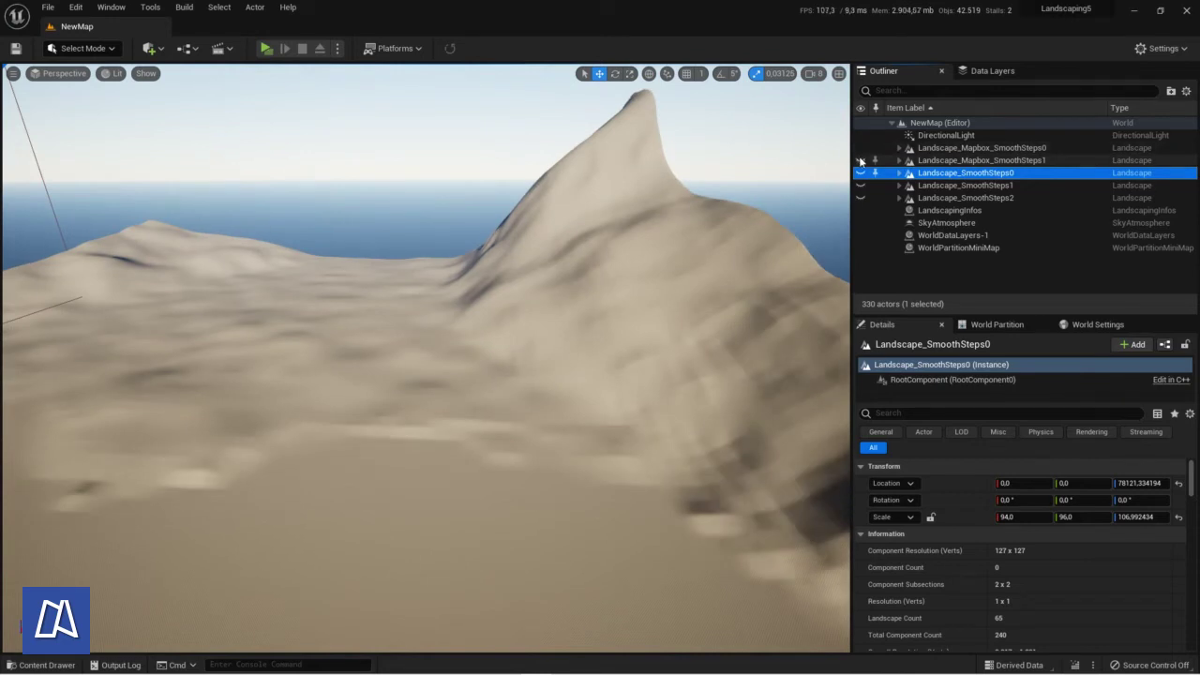
pyautogui.click(859, 150)
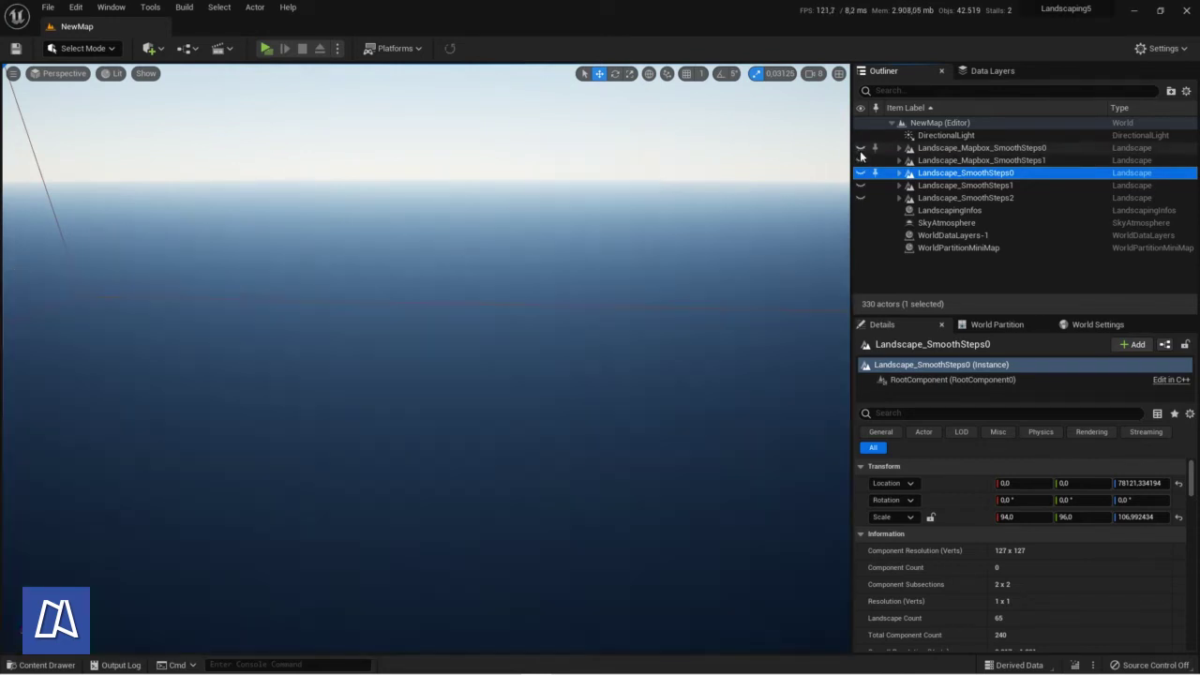
pyautogui.click(860, 160)
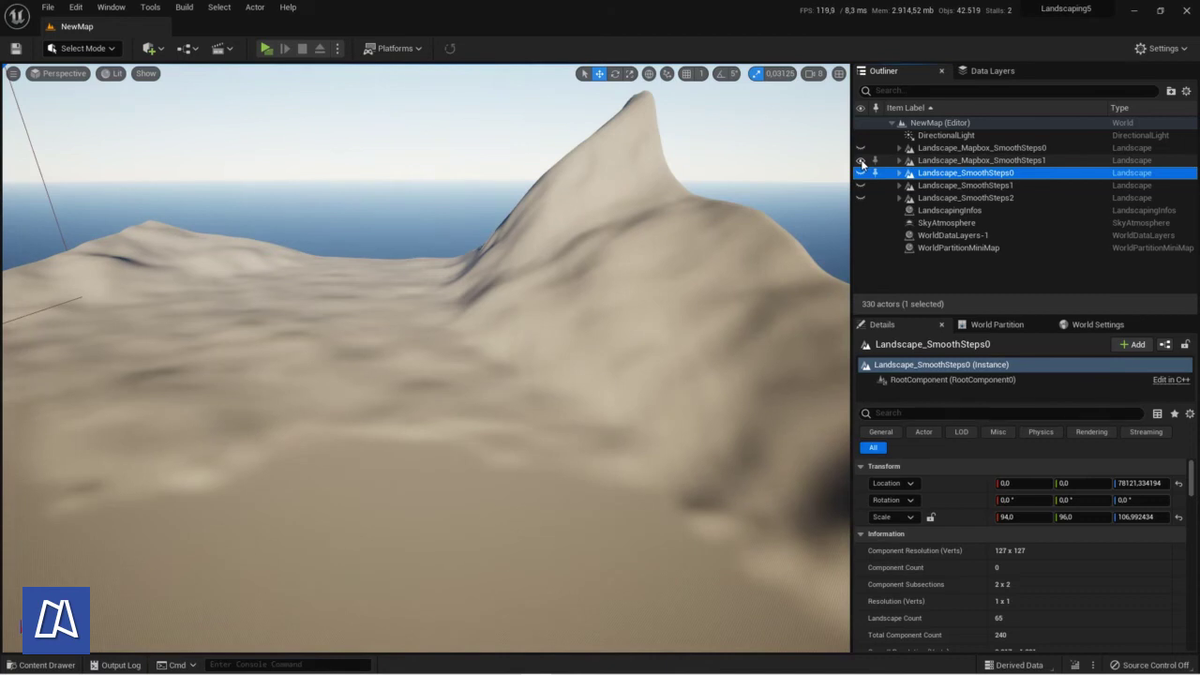
# Step: Open the Landscaping plugin window and its DTM import options
pyautogui.click(111, 7)
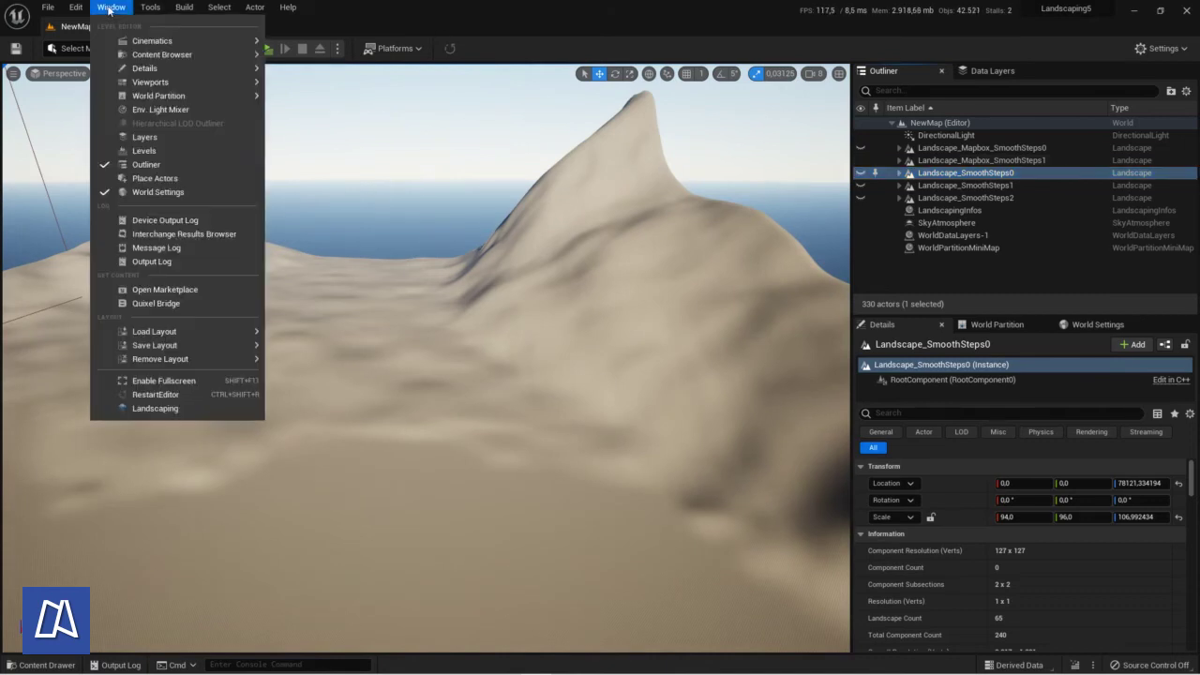
pyautogui.click(154, 408)
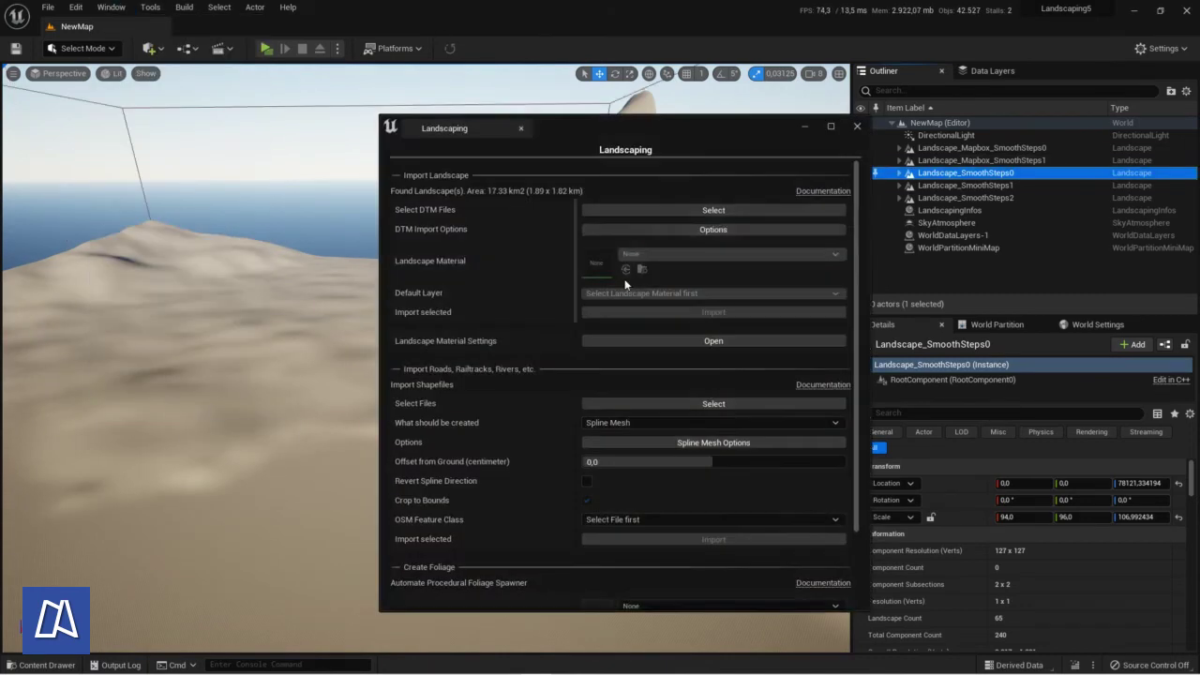
pyautogui.click(624, 230)
pyautogui.scroll(-2, 553, 366)
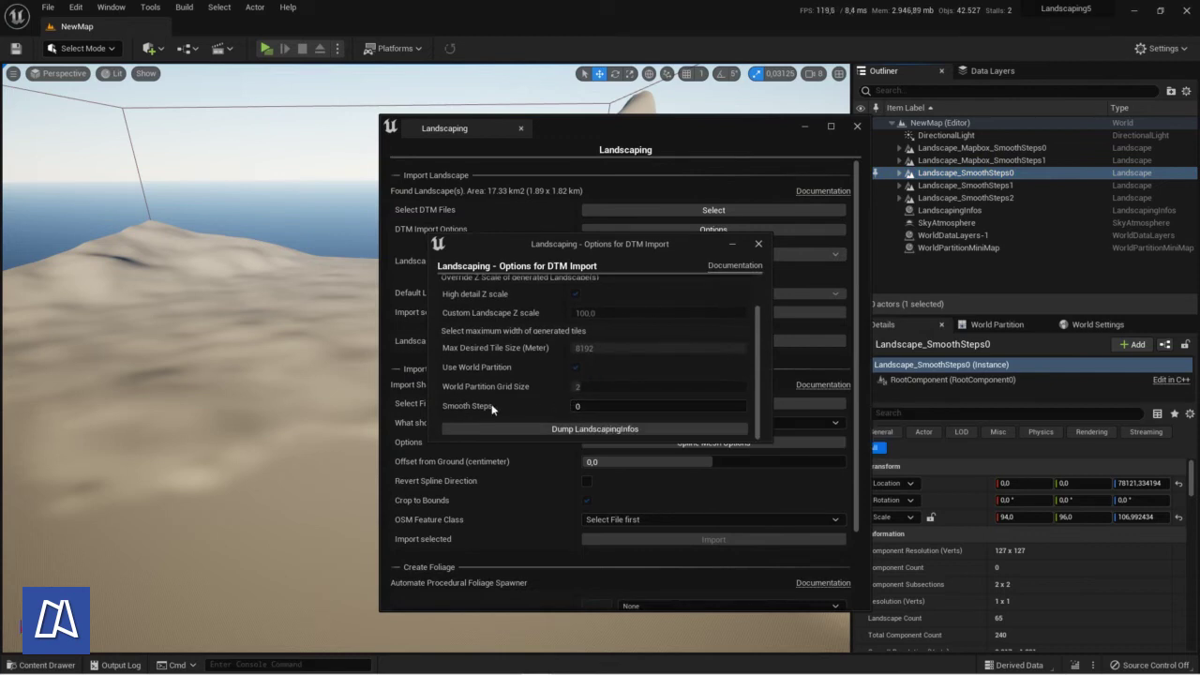
# Step: Set the DTM import Smooth Steps value to 3
pyautogui.click(577, 405)
pyautogui.write('5')
pyautogui.press('Return')
pyautogui.click(533, 416)
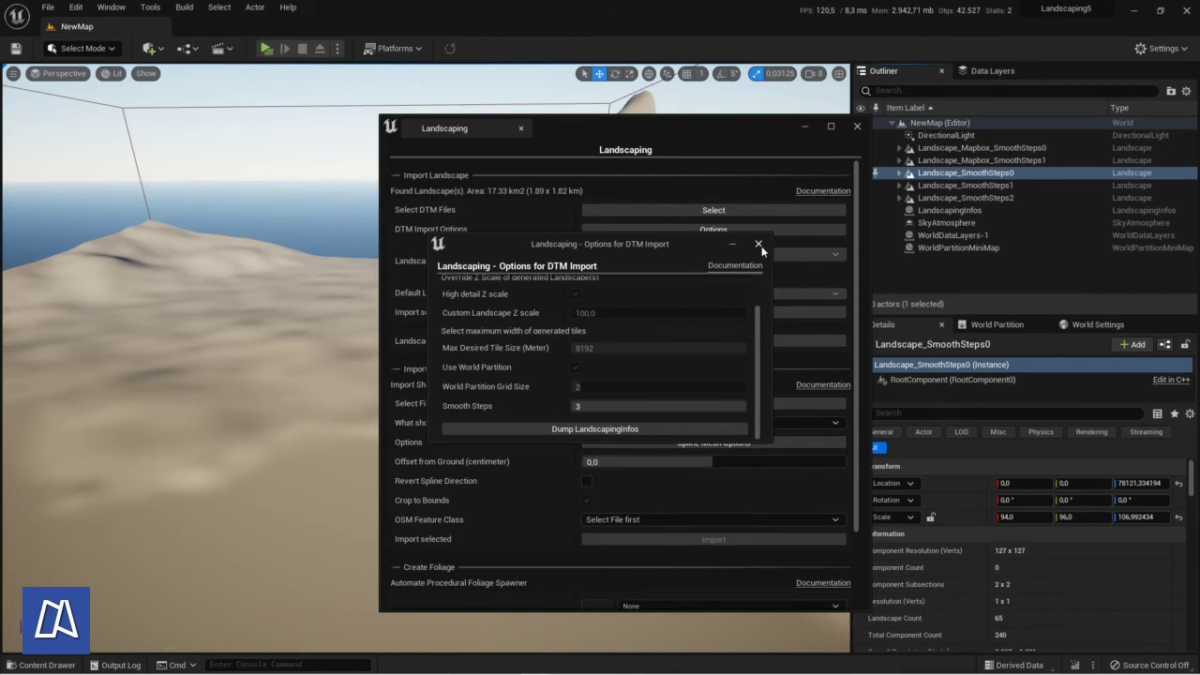
pyautogui.click(110, 7)
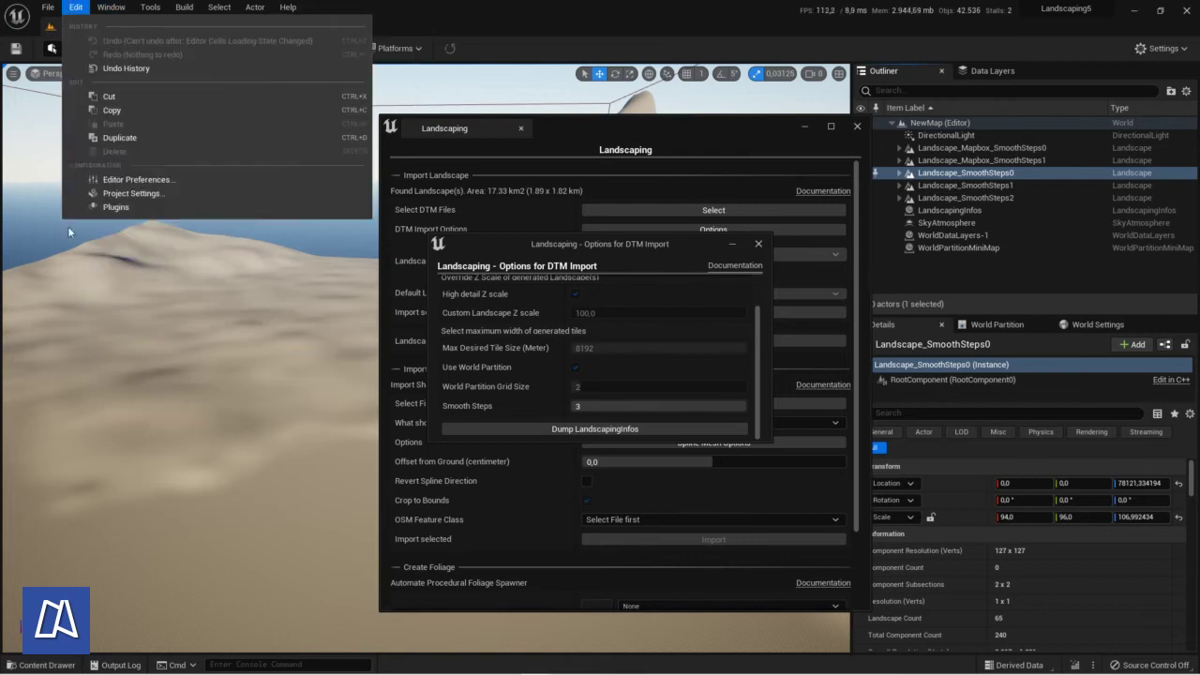
# Step: Open Project Settings at the Plugins > Landscaping section
pyautogui.click(117, 195)
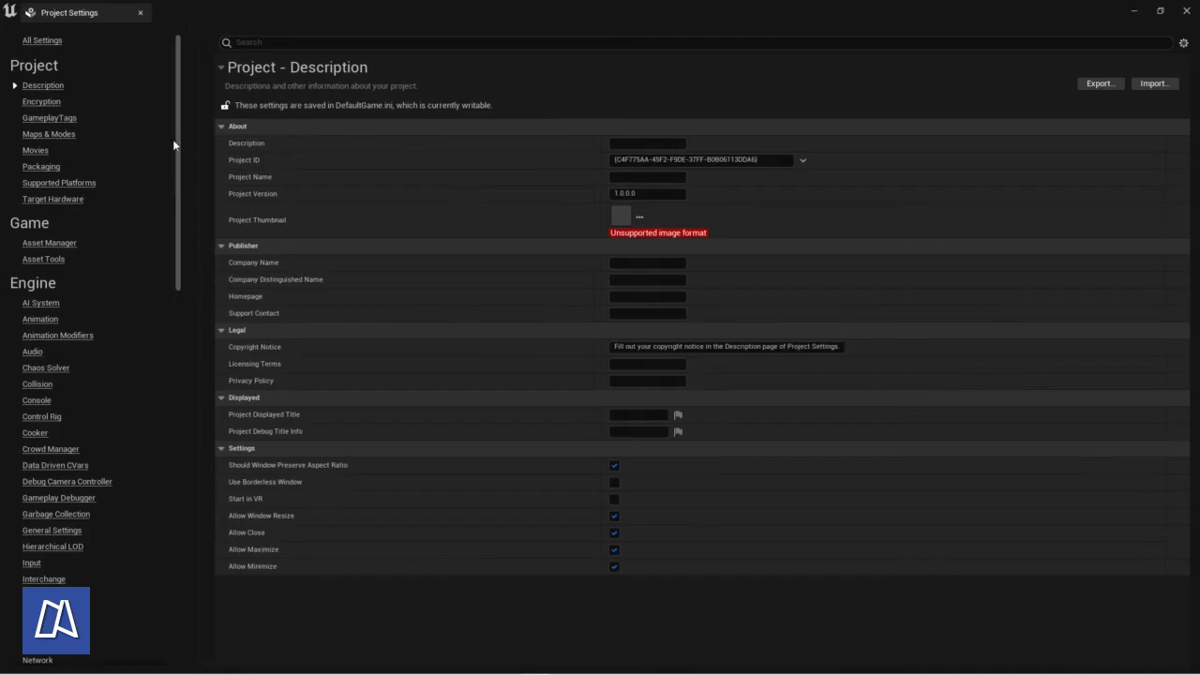
pyautogui.moveTo(177, 145); pyautogui.dragTo(179, 595)
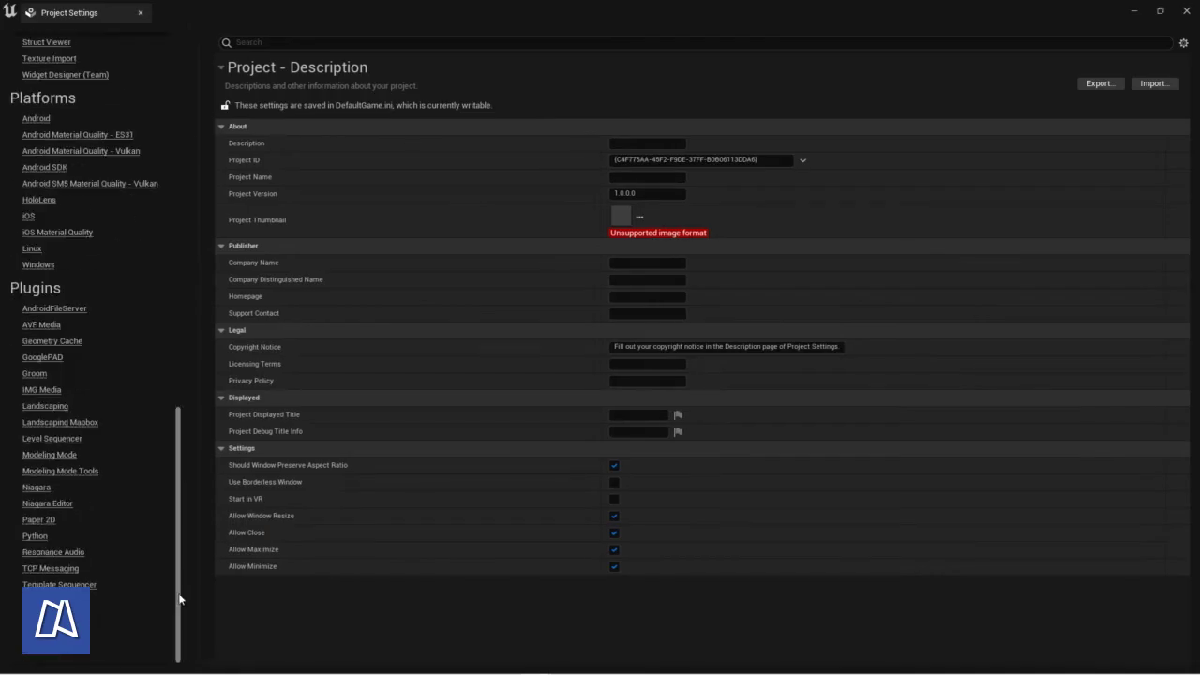
pyautogui.click(42, 408)
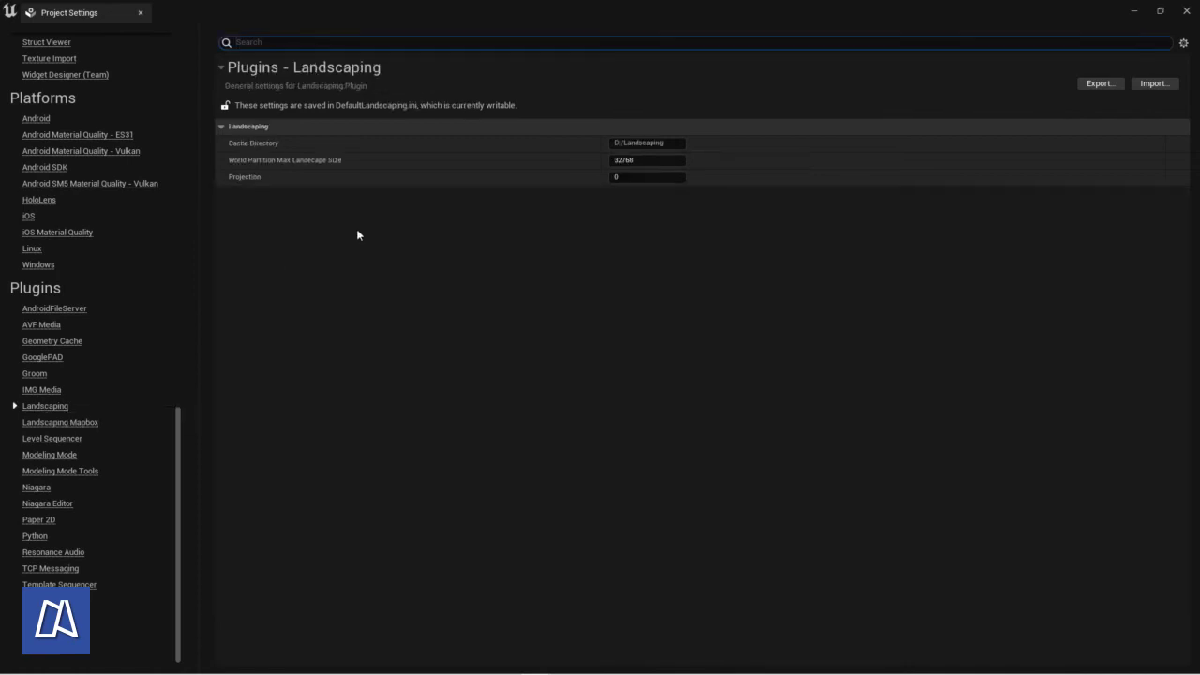
# Step: Change World Partition Max Landscape Size from 32768 to 16384
pyautogui.click(641, 160)
pyautogui.press('End')
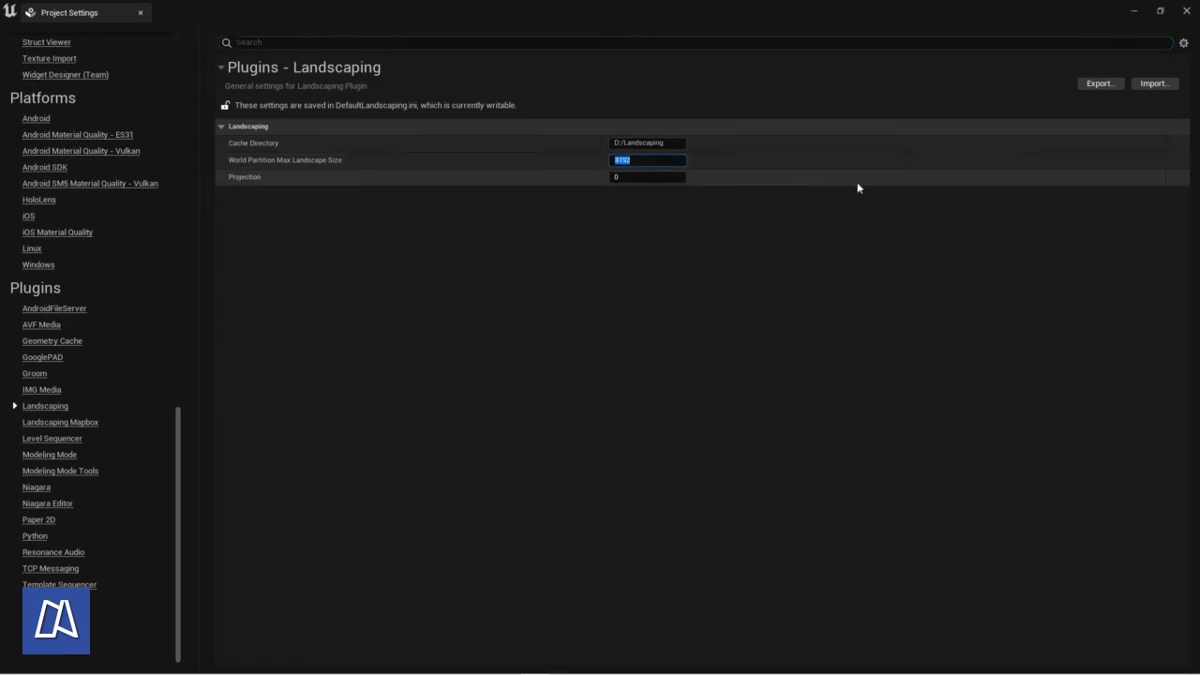
pyautogui.press('Return')
pyautogui.click(637, 160)
pyautogui.press('End')
pyautogui.press('BackSpace')
pyautogui.press('BackSpace')
pyautogui.press('BackSpace')
pyautogui.press('BackSpace')
pyautogui.write('16384')
pyautogui.press('Return')
pyautogui.click(745, 199)
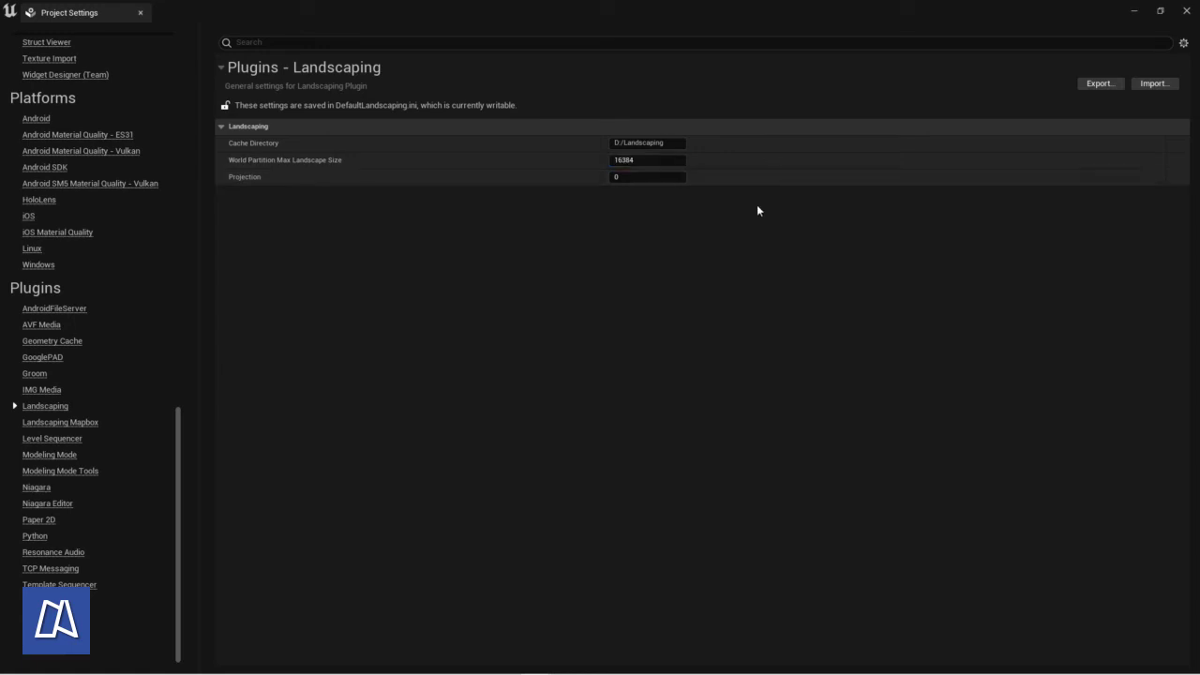
pyautogui.moveTo(334, 161)
# Step: Close Project Settings and the DTM import options dialog
pyautogui.click(1187, 11)
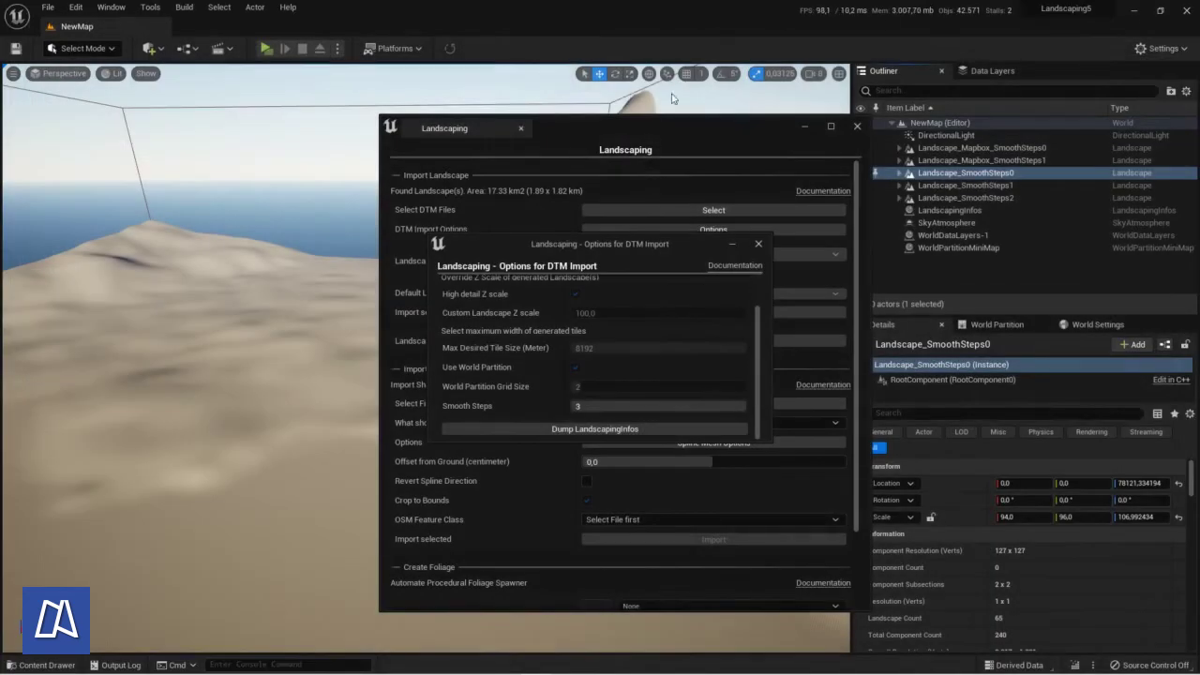
pyautogui.moveTo(637, 249); pyautogui.dragTo(641, 218)
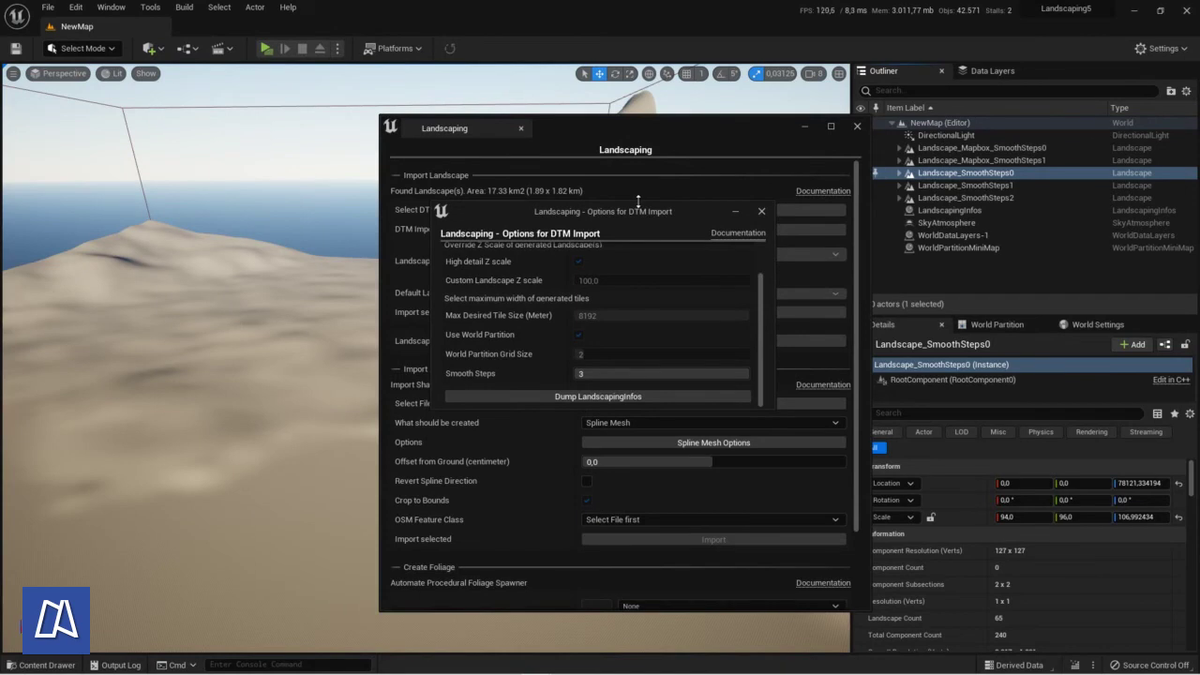
pyautogui.click(762, 212)
pyautogui.scroll(-2, 563, 244)
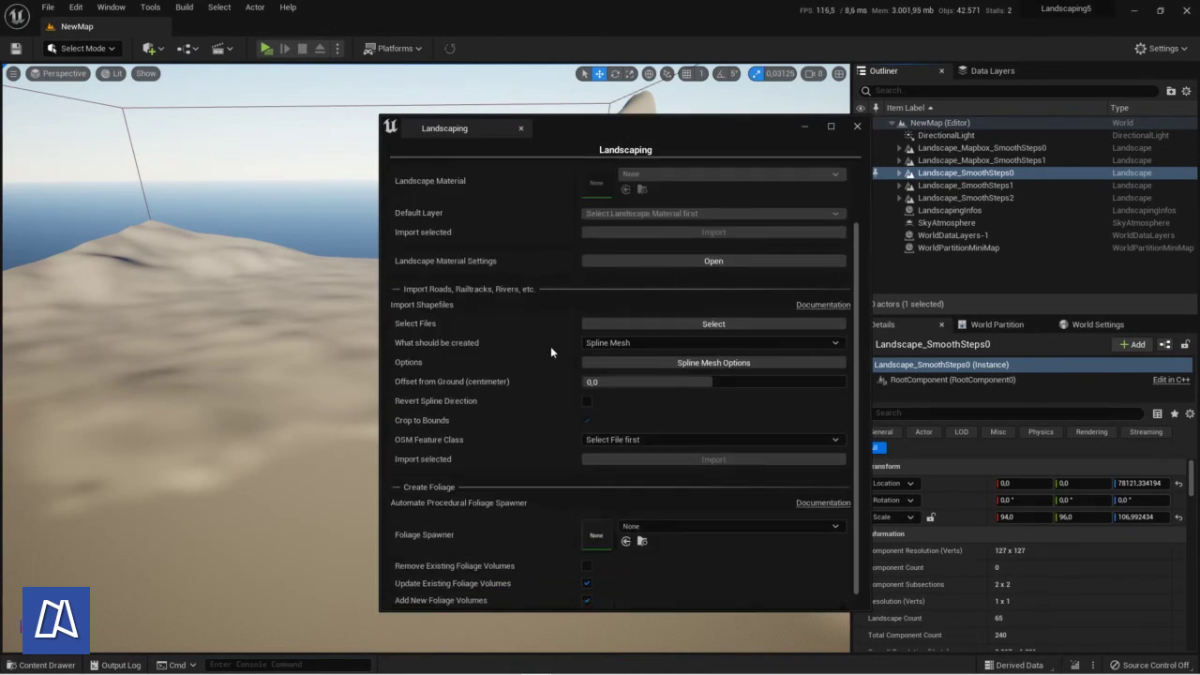
# Step: Try Paint Layer / Deform Landscape as the shapefile output and review its options
pyautogui.click(640, 342)
pyautogui.click(637, 381)
pyautogui.click(665, 364)
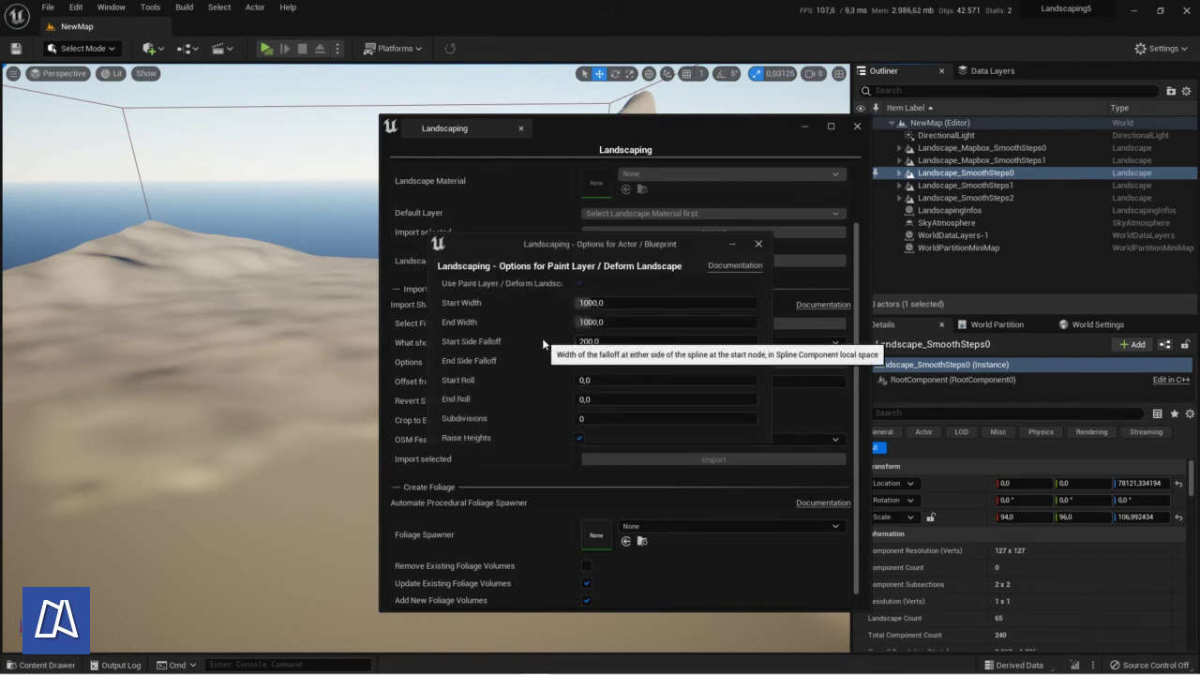
pyautogui.click(758, 244)
# Step: Set 'What should be created' to Actor / Blueprint, review its options, and close Landscaping
pyautogui.click(653, 343)
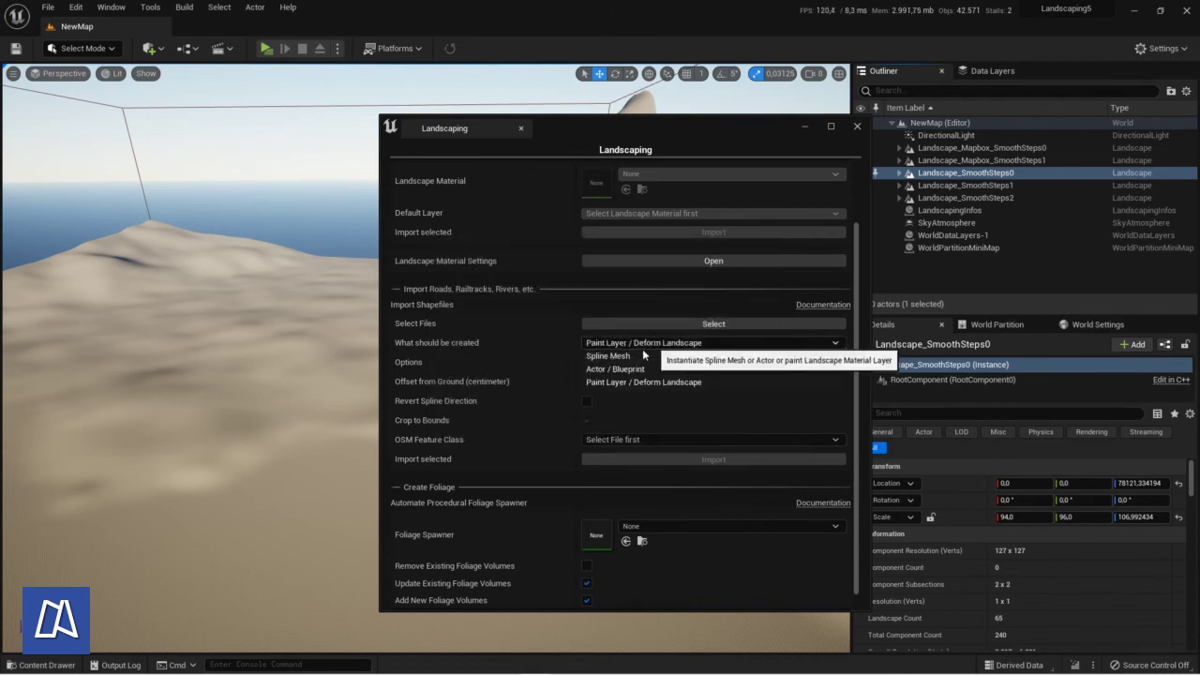
pyautogui.click(628, 370)
pyautogui.click(642, 362)
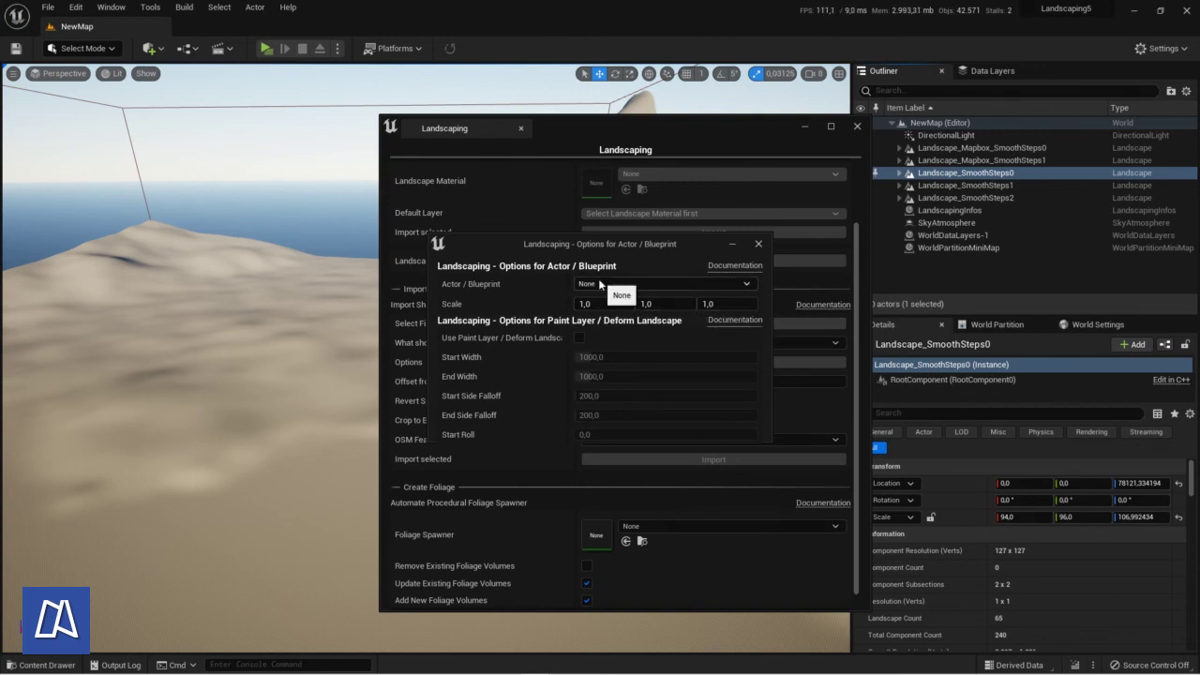
pyautogui.click(758, 243)
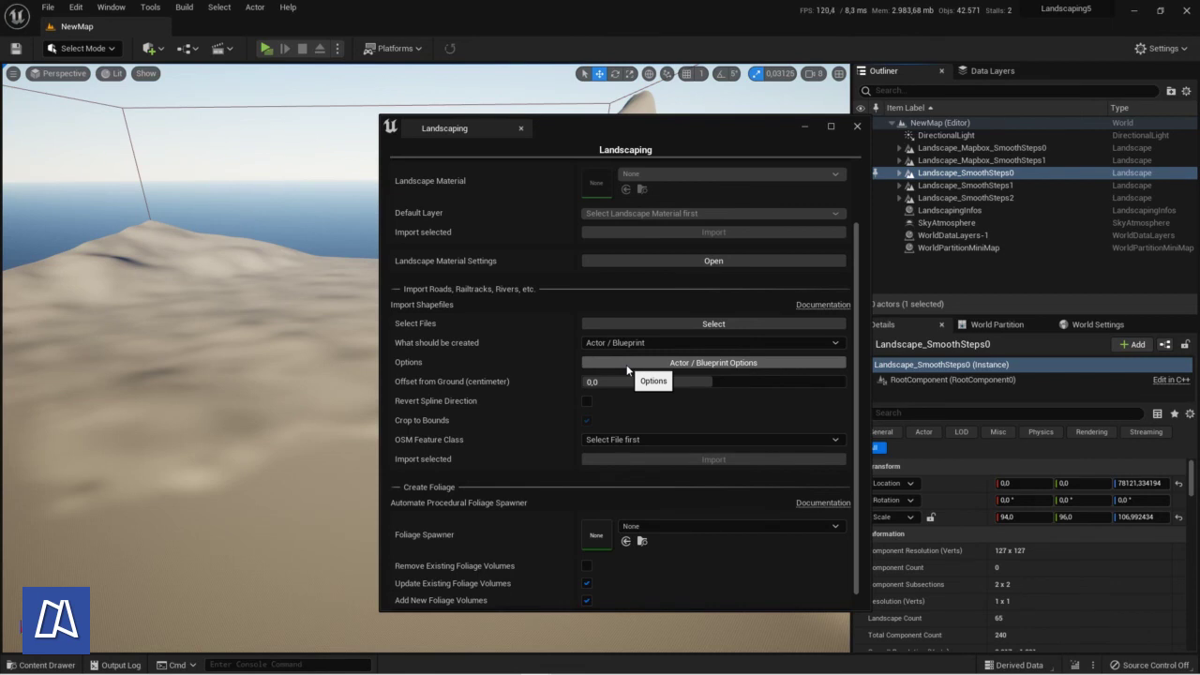
pyautogui.click(627, 366)
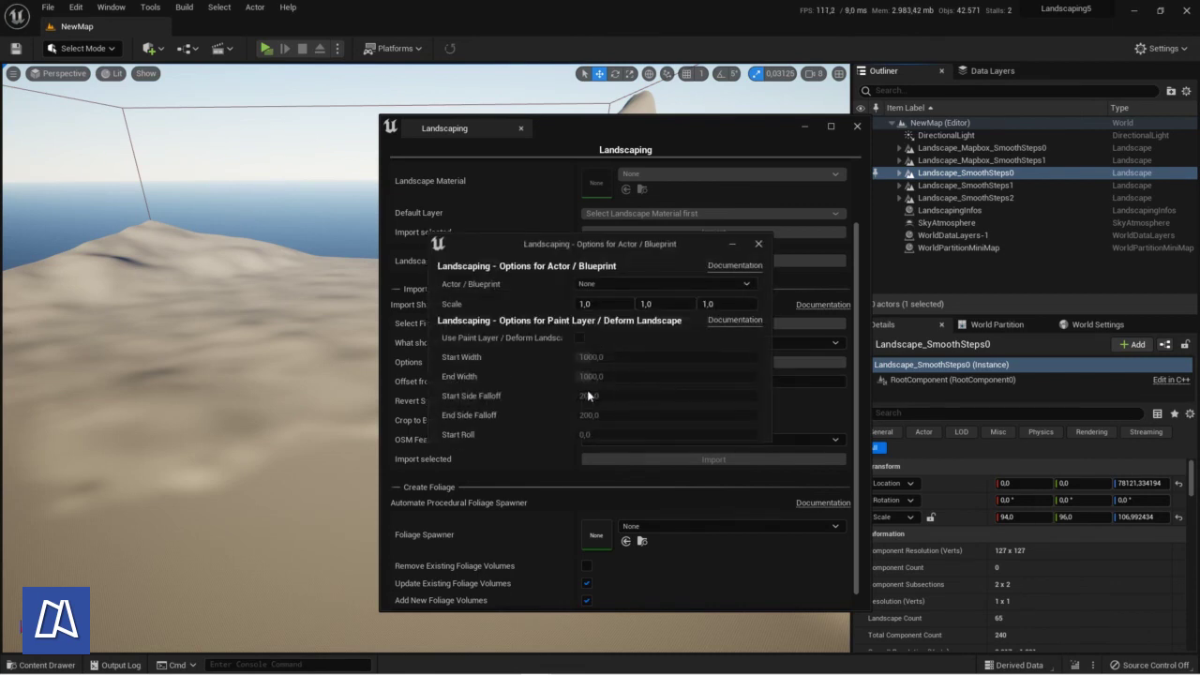
pyautogui.moveTo(544, 441)
pyautogui.mouseDown()
pyautogui.moveTo(543, 566)
pyautogui.moveTo(546, 548)
pyautogui.mouseUp()
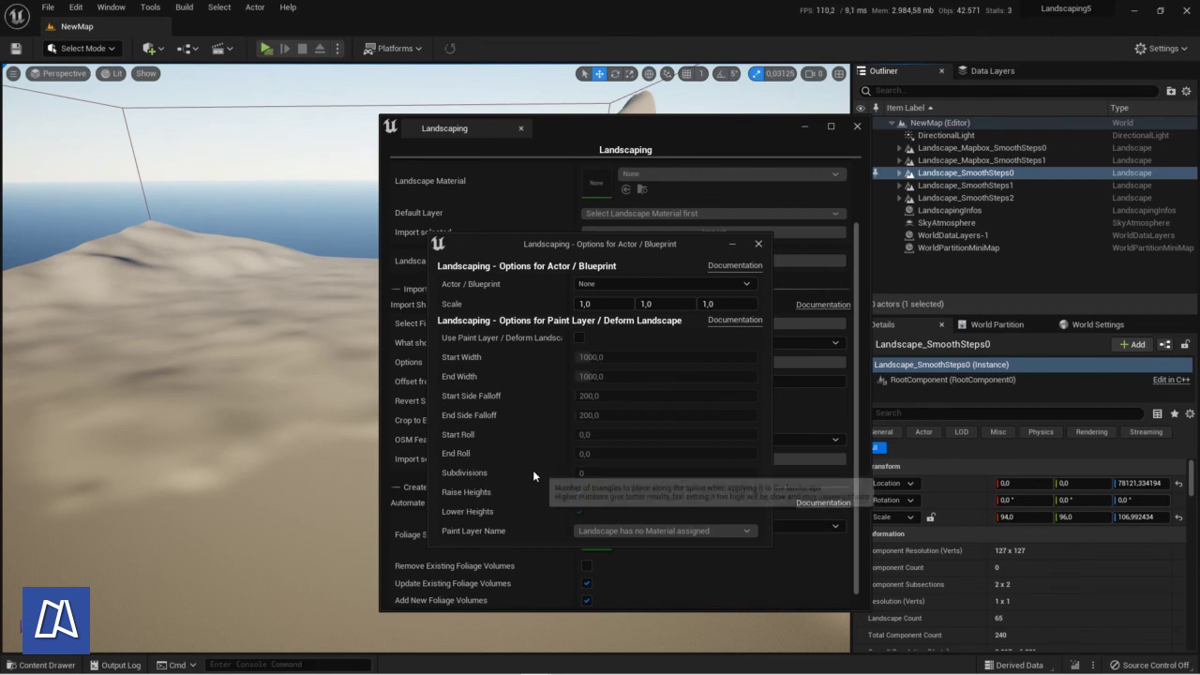
pyautogui.click(758, 244)
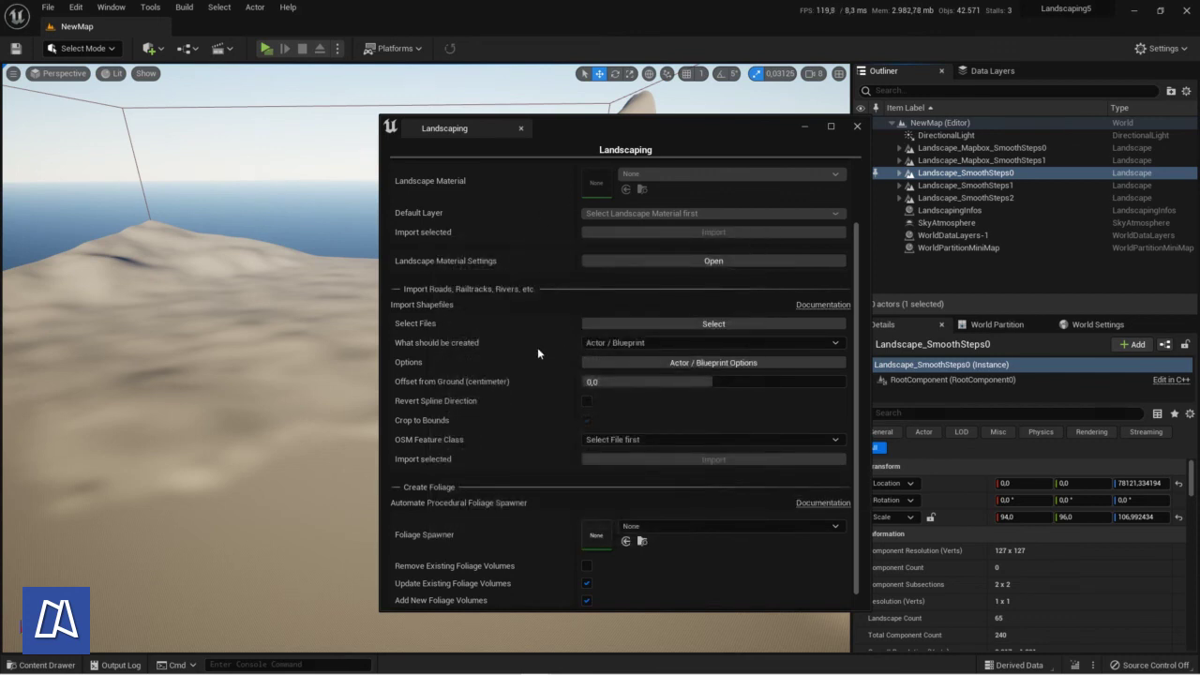
pyautogui.click(854, 128)
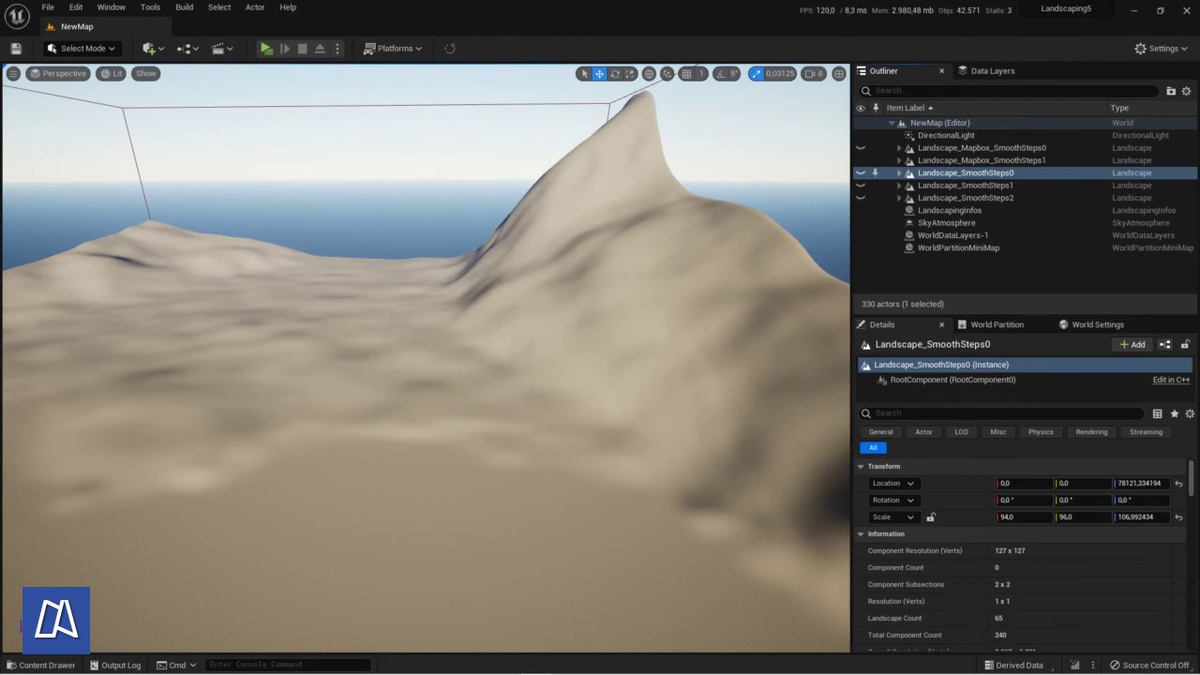